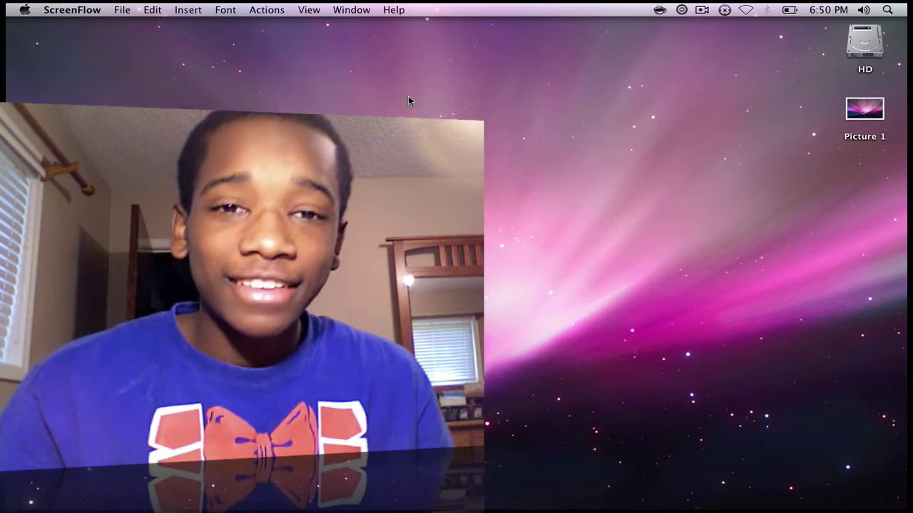
# Bring Finder forward and open the iAlertU menu-bar menu.
pyautogui.click(408, 100)
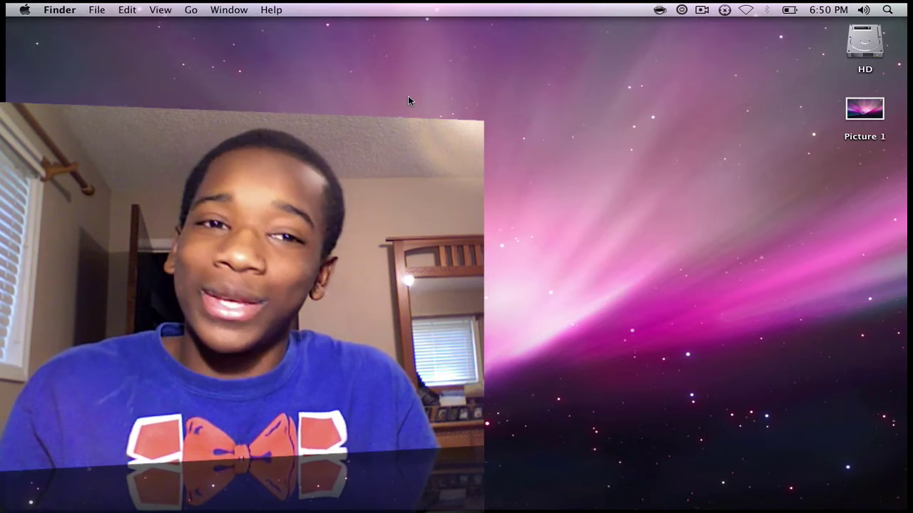
pyautogui.click(681, 10)
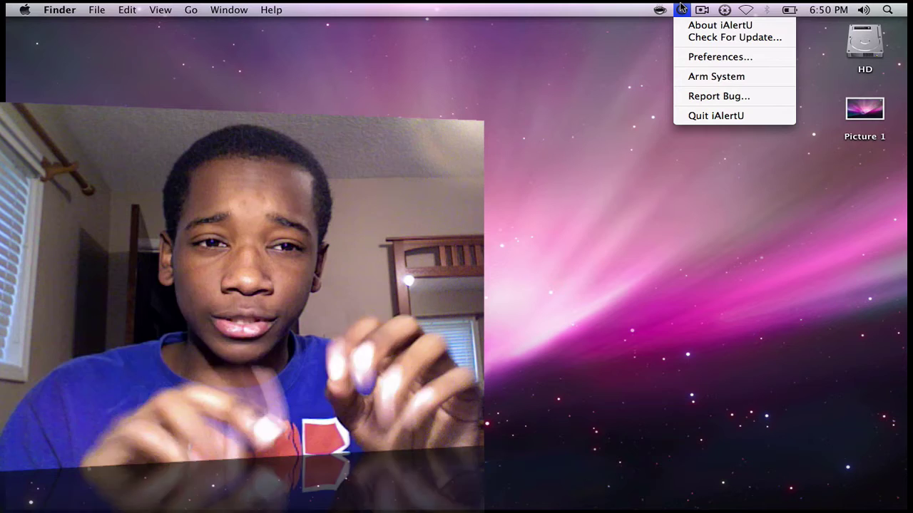
# In iAlertU Preferences' Alarm tab, slide motion sensitivity toward Low.
pyautogui.click(706, 60)
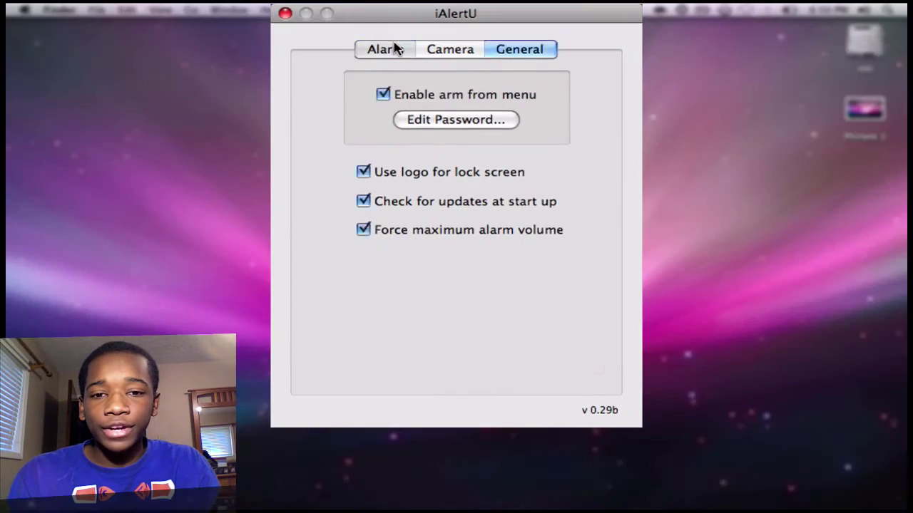
pyautogui.click(397, 49)
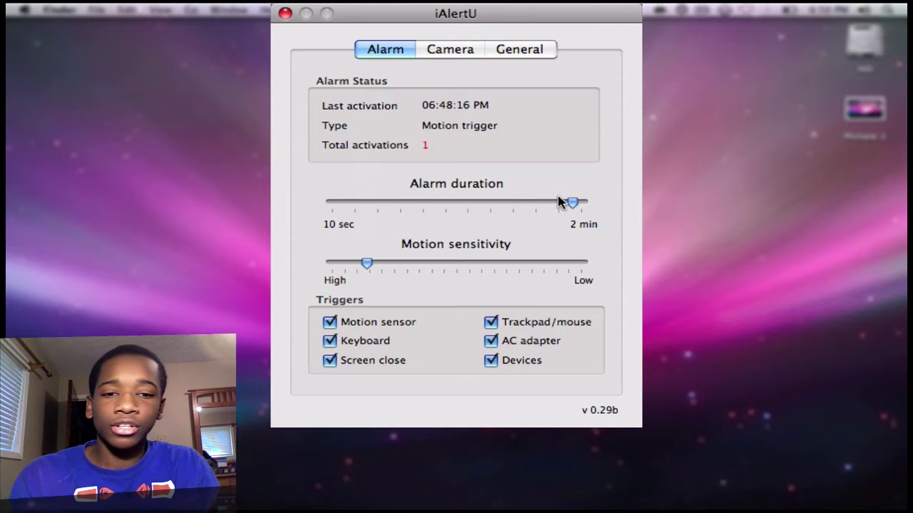
pyautogui.moveTo(339, 203); pyautogui.dragTo(258, 203)
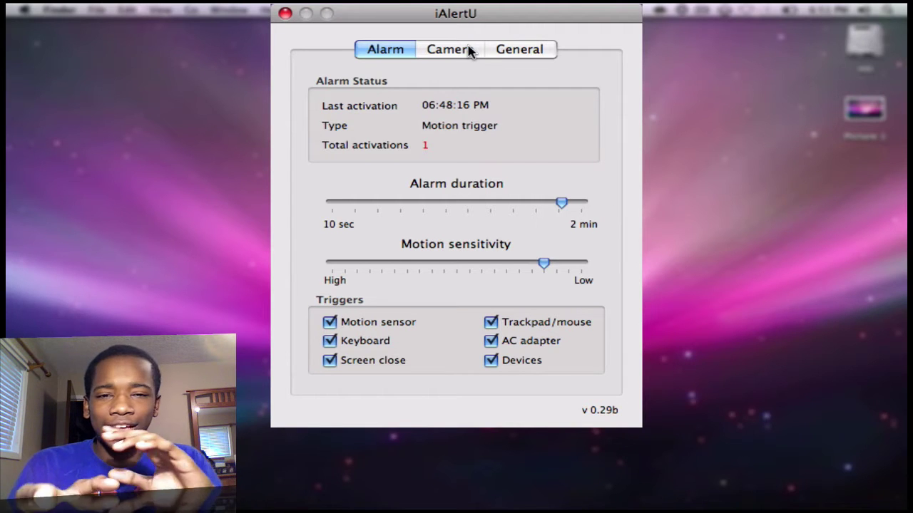
# Review iAlertU's Camera and General preference tabs, then close the preferences window.
pyautogui.click(469, 53)
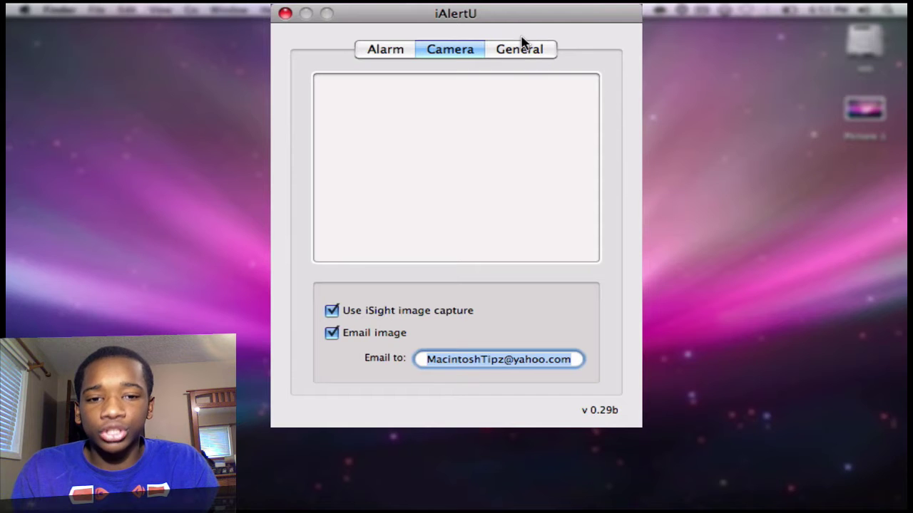
pyautogui.click(520, 46)
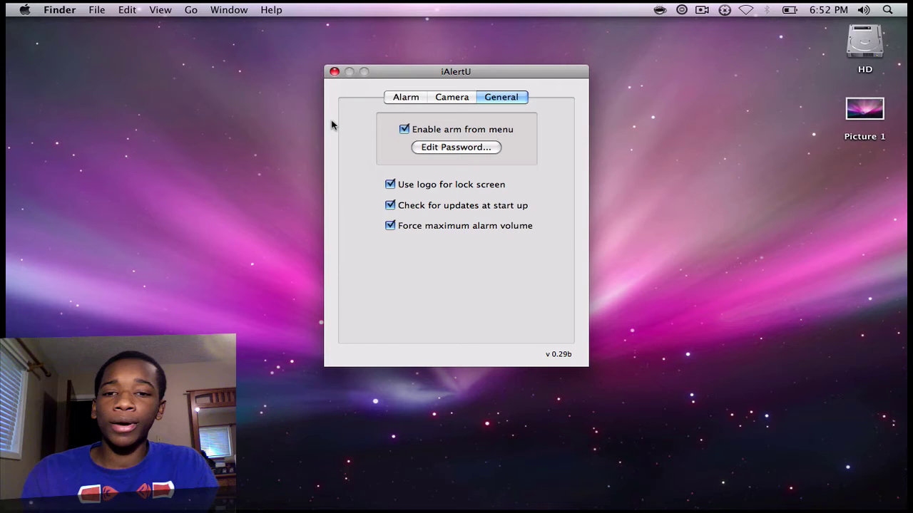
pyautogui.click(333, 72)
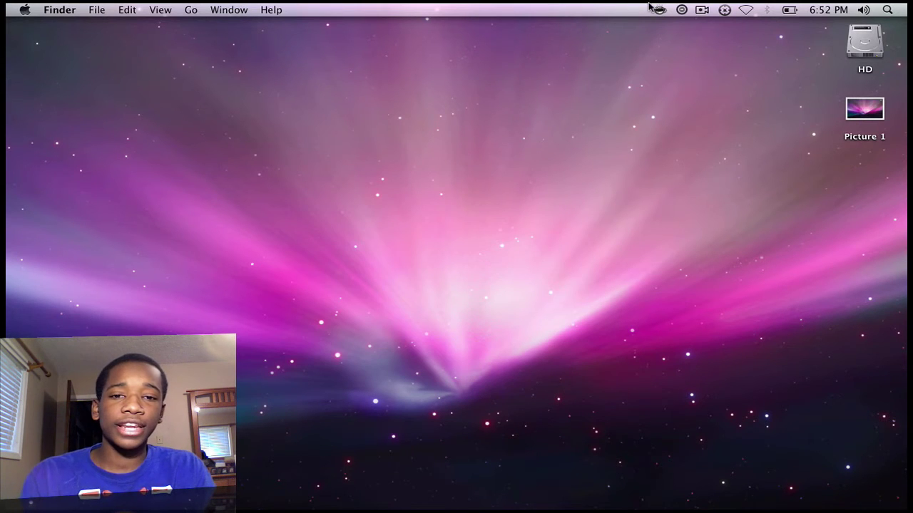
# Choose Arm System from the iAlertU menu-bar menu.
pyautogui.click(679, 9)
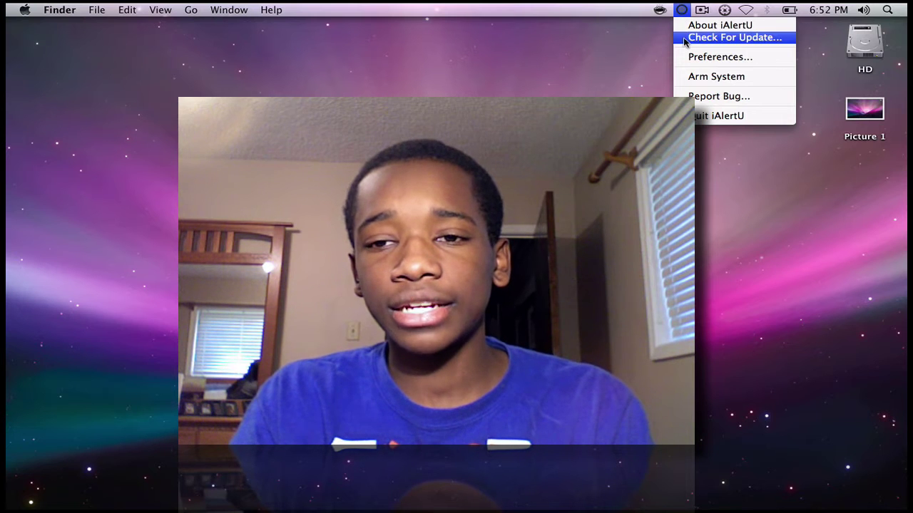
pyautogui.click(706, 78)
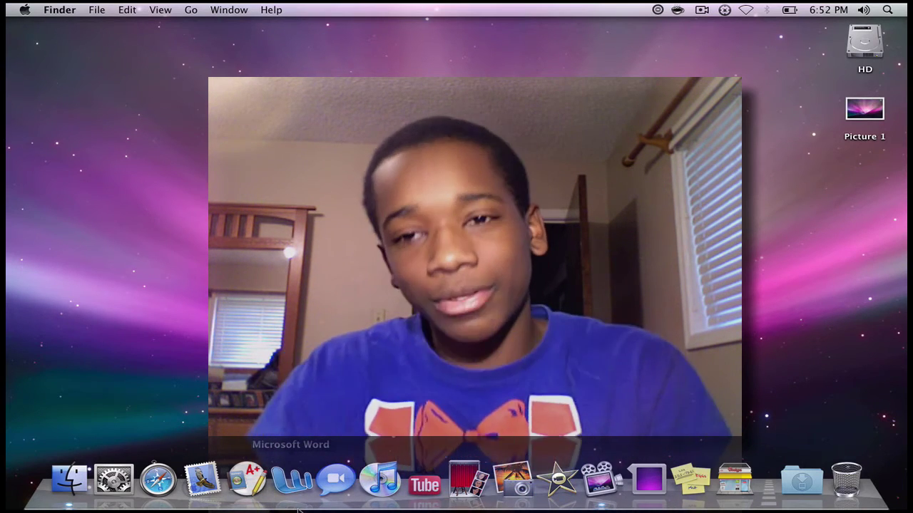
# Launch ScribbleScreen through a Spotlight search for 'scrib'.
pyautogui.click(888, 9)
pyautogui.write('caff')
pyautogui.write('sc')
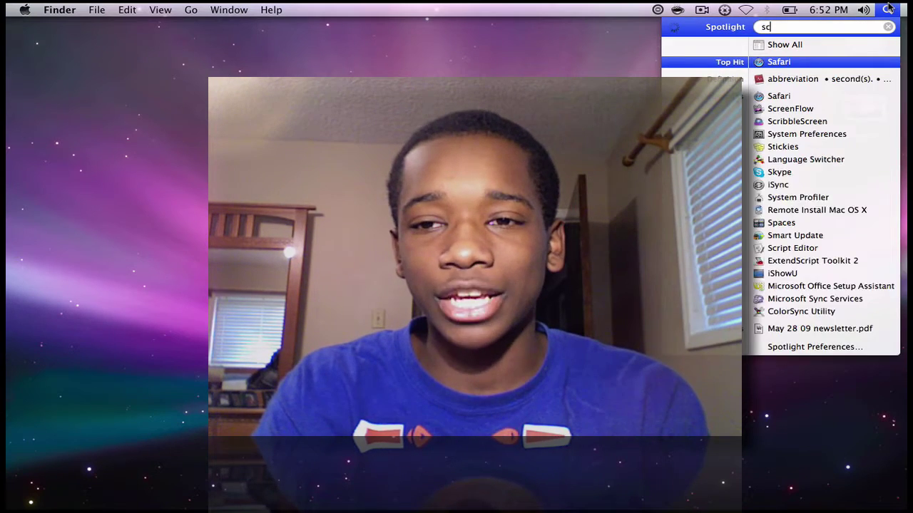
pyautogui.write('rib')
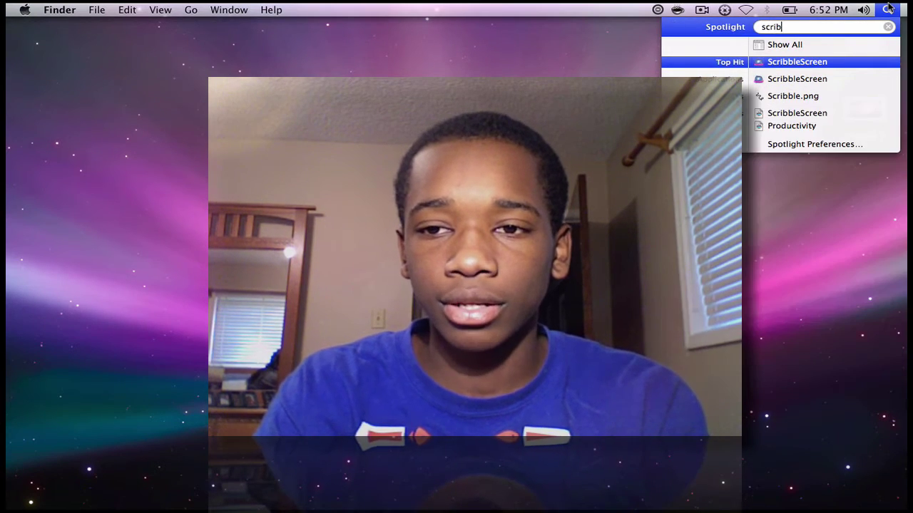
pyautogui.press('Return')
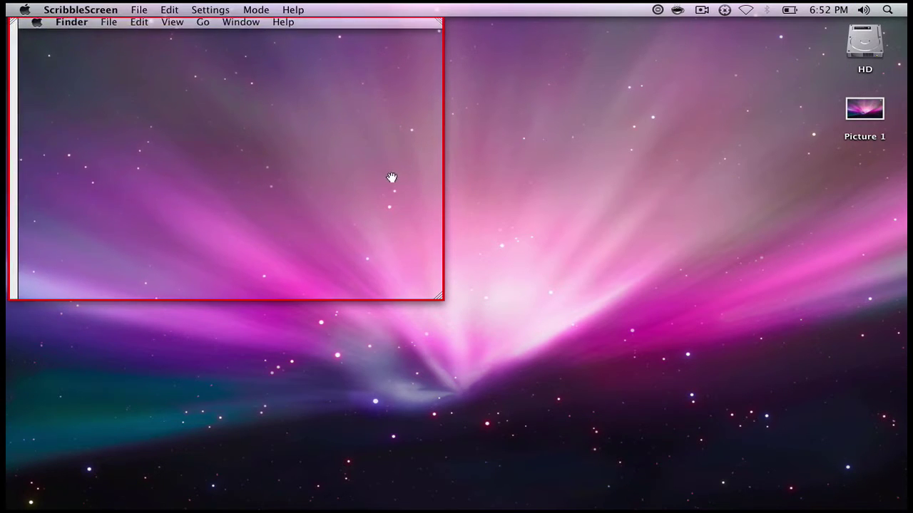
# Move the red annotation window toward the screen centre and set its Mode to Use full screen.
pyautogui.moveTo(400, 172)
pyautogui.mouseDown()
pyautogui.moveTo(229, 42)
pyautogui.moveTo(41, 138)
pyautogui.mouseUp()
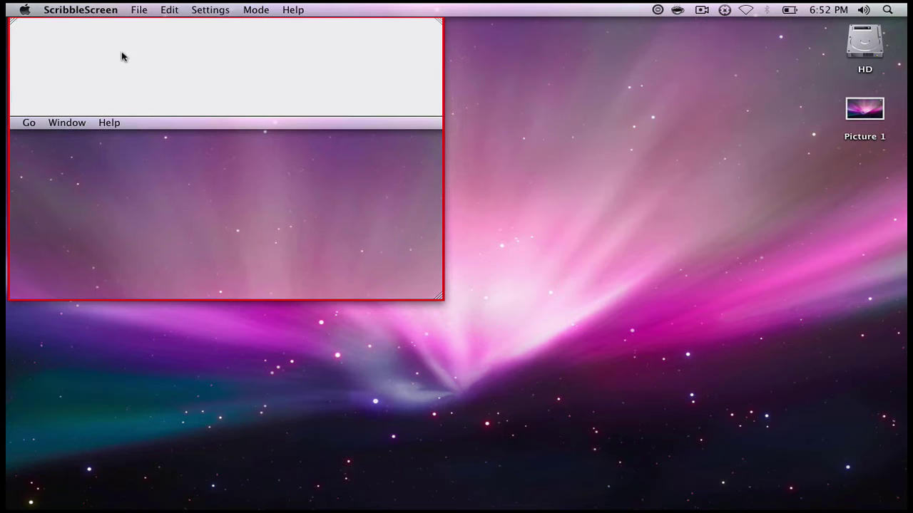
pyautogui.moveTo(152, 128)
pyautogui.mouseDown()
pyautogui.moveTo(196, 64)
pyautogui.moveTo(211, 63)
pyautogui.mouseUp()
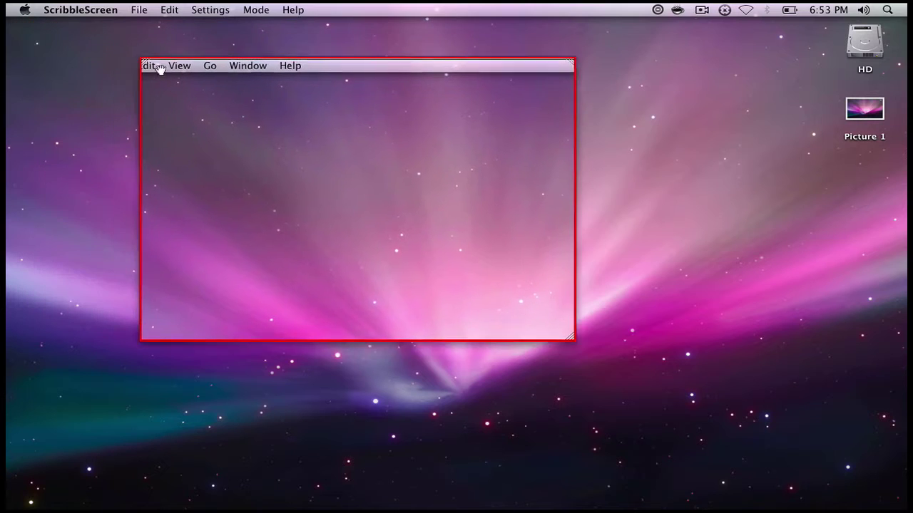
pyautogui.moveTo(14, 23); pyautogui.dragTo(172, 77)
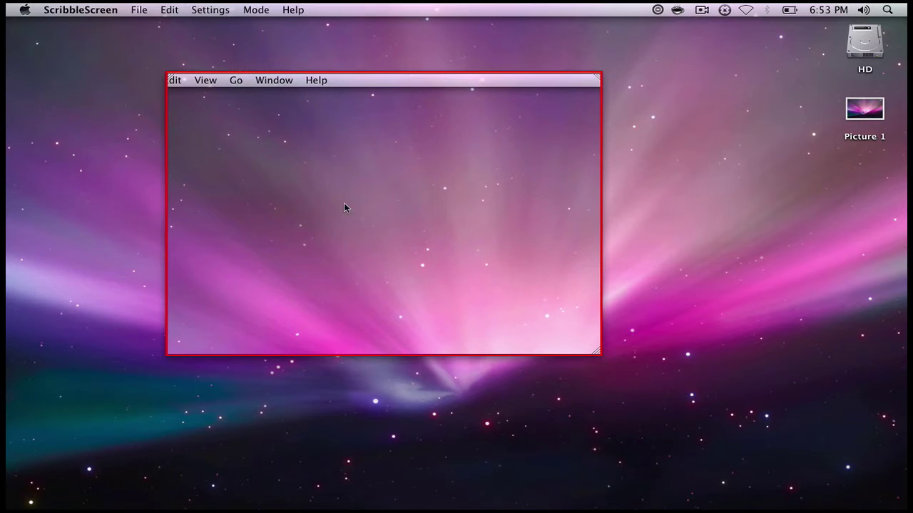
pyautogui.rightClick(344, 204)
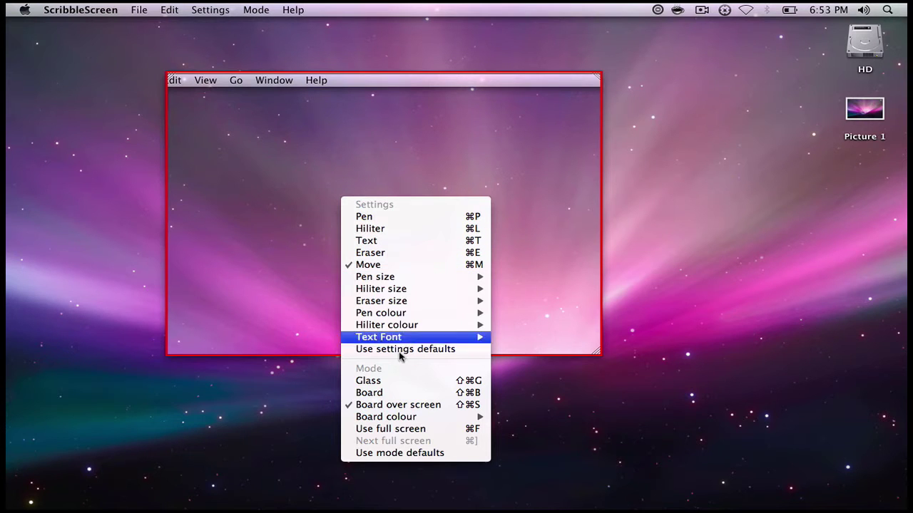
pyautogui.click(397, 428)
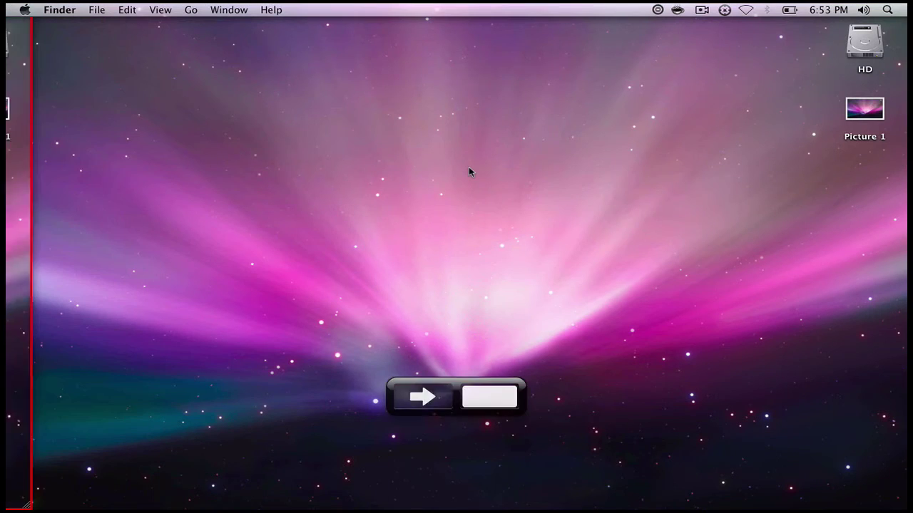
pyautogui.moveTo(399, 507)
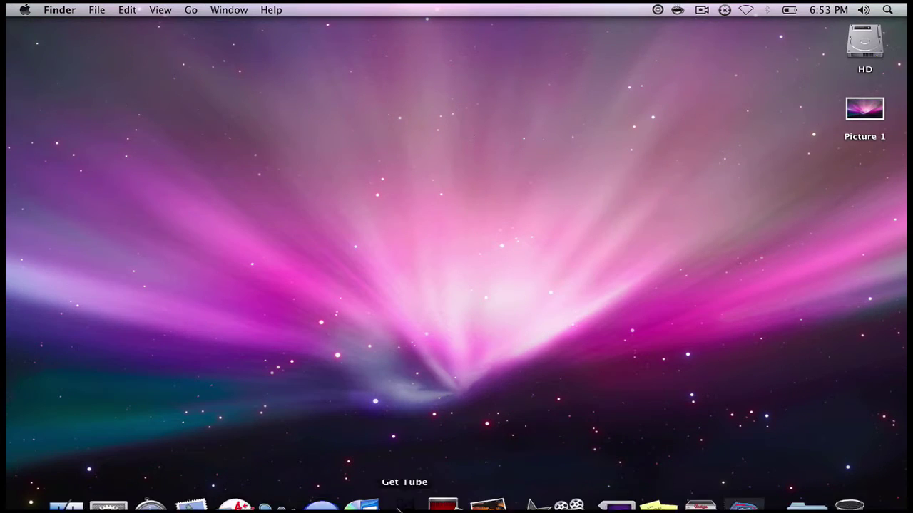
# Quit the stray System Preferences and switch ScribbleScreen to the Pen tool.
pyautogui.click(128, 507)
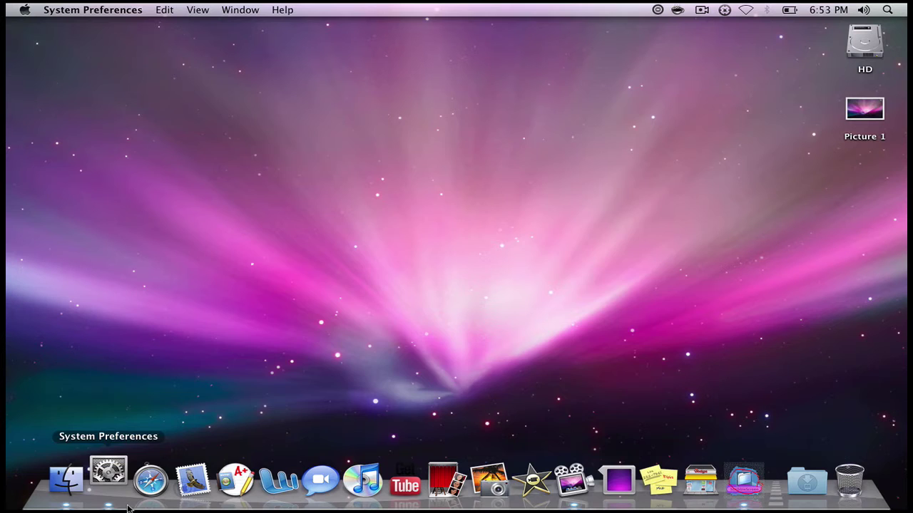
pyautogui.press('super+q')
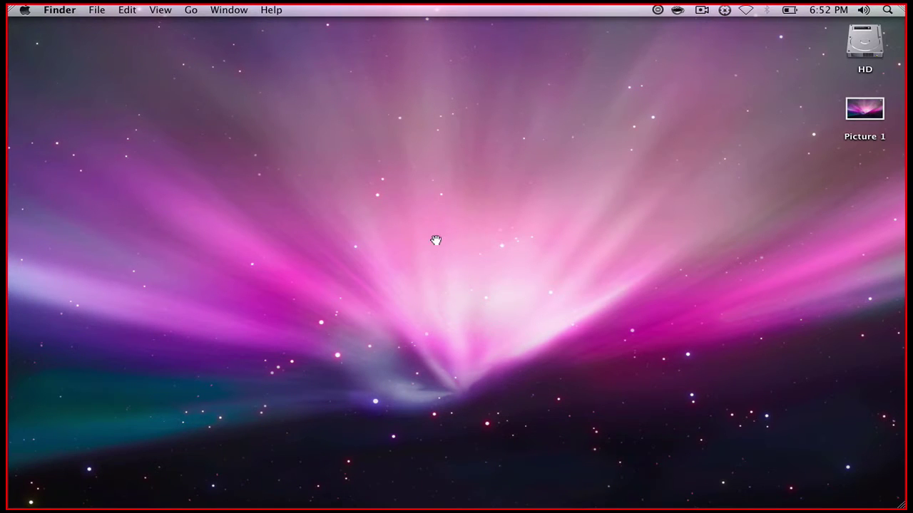
pyautogui.rightClick(413, 206)
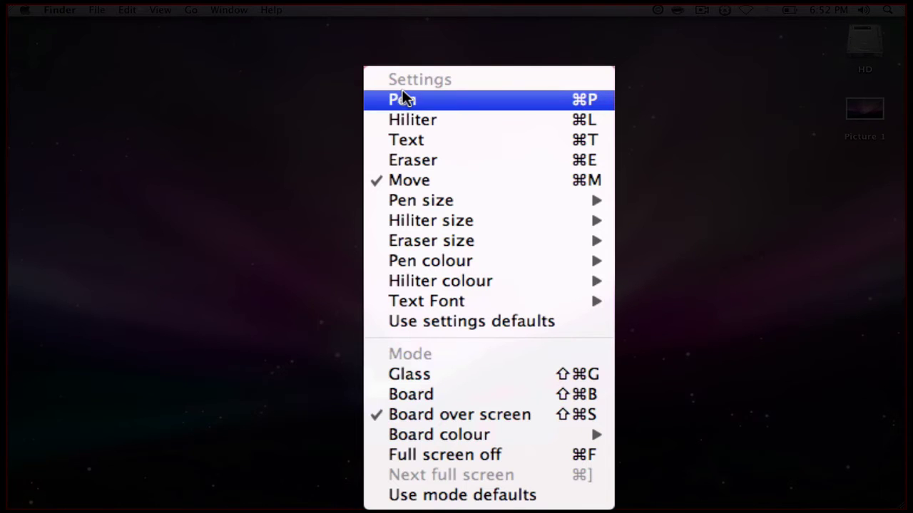
pyautogui.click(403, 93)
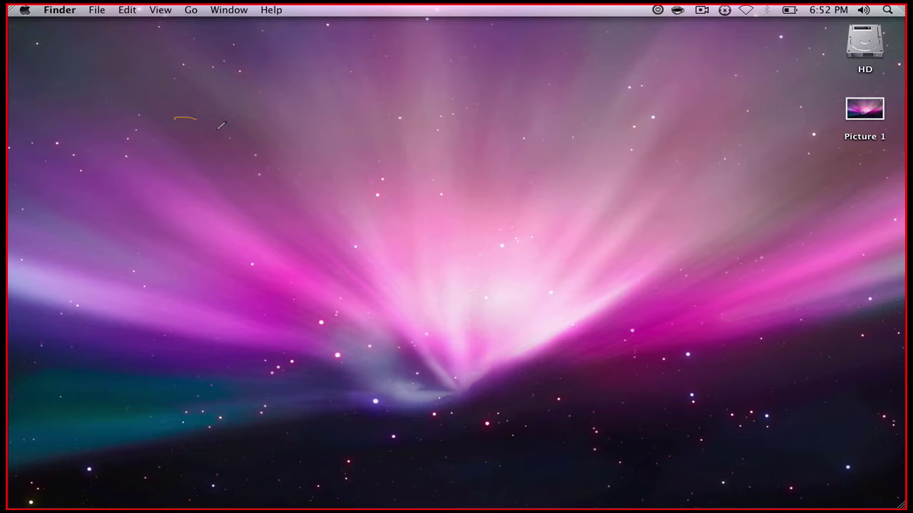
# Draw brown freehand loops, long horizontal lines and near-vertical strokes across the desktop.
pyautogui.moveTo(221, 126)
pyautogui.mouseDown()
pyautogui.moveTo(564, 326)
pyautogui.moveTo(607, 397)
pyautogui.moveTo(671, 471)
pyautogui.moveTo(430, 329)
pyautogui.moveTo(902, 278)
pyautogui.mouseUp()
pyautogui.moveTo(766, 185); pyautogui.dragTo(557, 343)
pyautogui.moveTo(521, 143); pyautogui.dragTo(464, 400)
pyautogui.moveTo(552, 125); pyautogui.dragTo(610, 471)
pyautogui.moveTo(403, 506); pyautogui.dragTo(372, 421)
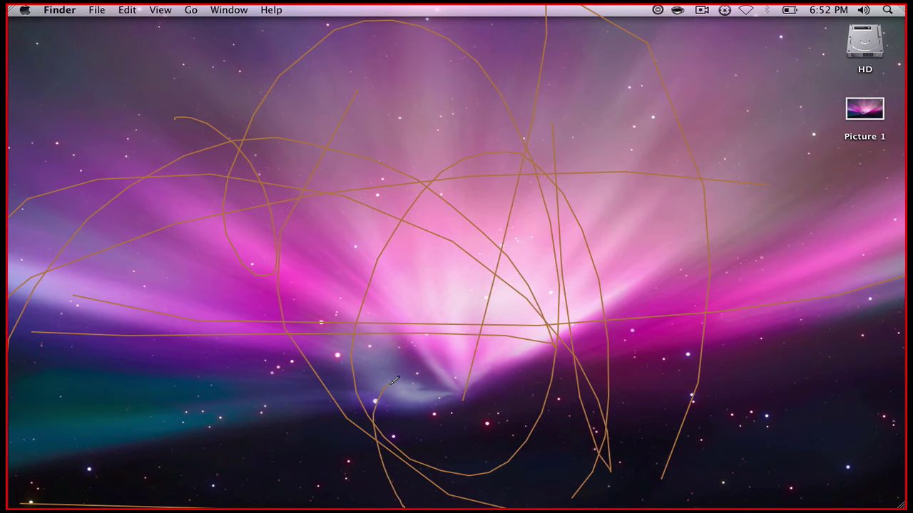
# Set the pen colour to Blue and draw blue zigzags, strokes and loops over the brown scribbles.
pyautogui.rightClick(395, 380)
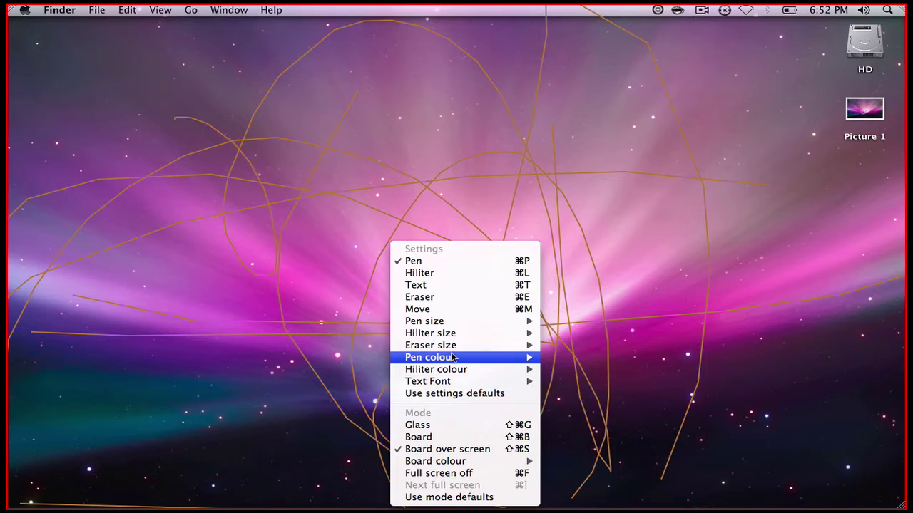
pyautogui.moveTo(430, 357)
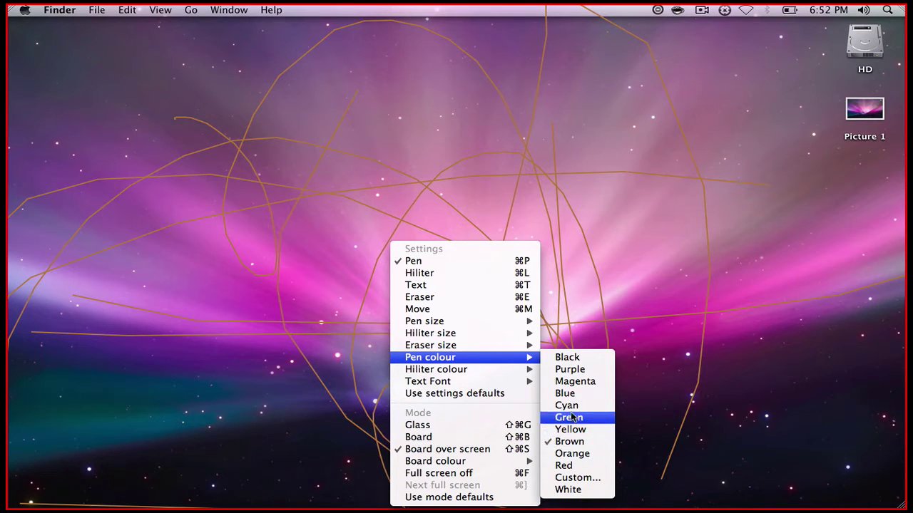
pyautogui.click(559, 393)
pyautogui.moveTo(110, 134)
pyautogui.mouseDown()
pyautogui.moveTo(206, 374)
pyautogui.moveTo(396, 341)
pyautogui.moveTo(514, 171)
pyautogui.moveTo(520, 421)
pyautogui.mouseUp()
pyautogui.moveTo(526, 258); pyautogui.dragTo(593, 446)
pyautogui.moveTo(535, 29); pyautogui.dragTo(527, 253)
pyautogui.moveTo(595, 7)
pyautogui.mouseDown()
pyautogui.moveTo(667, 118)
pyautogui.moveTo(727, 371)
pyautogui.mouseUp()
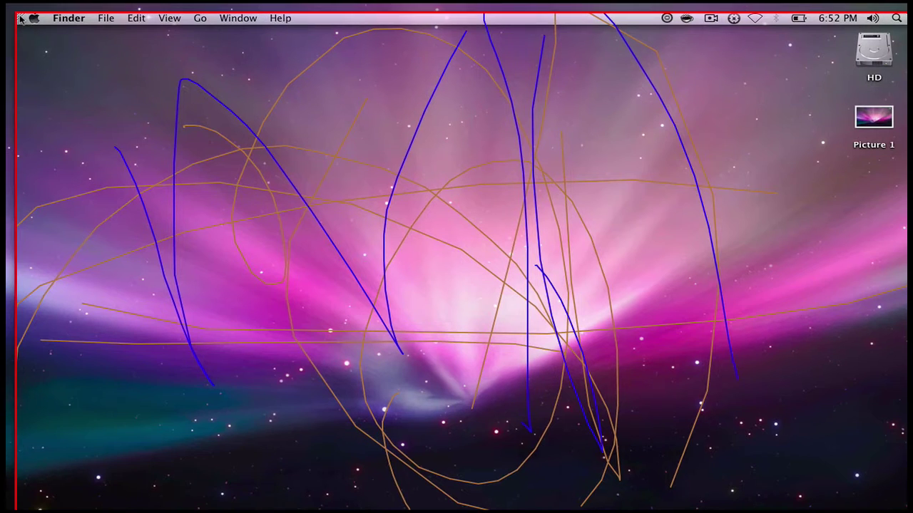
pyautogui.moveTo(152, 187)
pyautogui.mouseDown()
pyautogui.moveTo(490, 403)
pyautogui.moveTo(342, 341)
pyautogui.mouseUp()
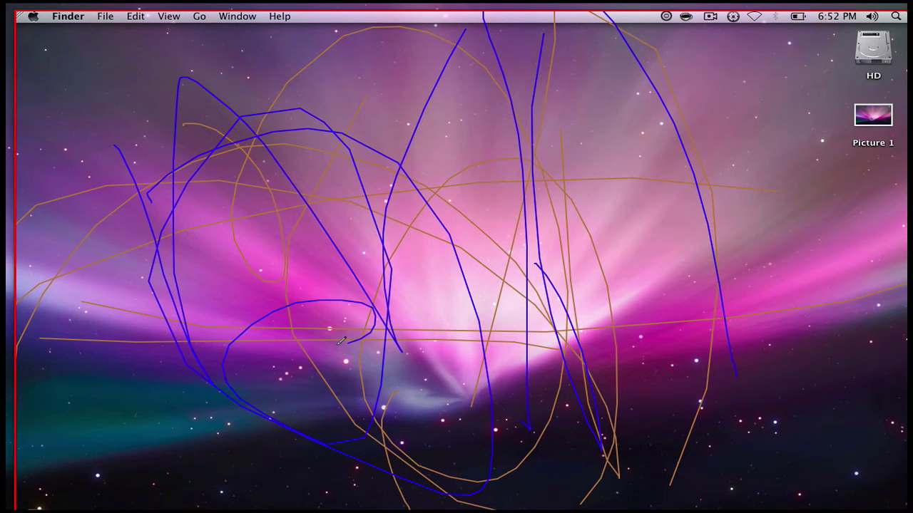
# Switch to the Hiliter and stamp a small tan mark at the left.
pyautogui.rightClick(62, 97)
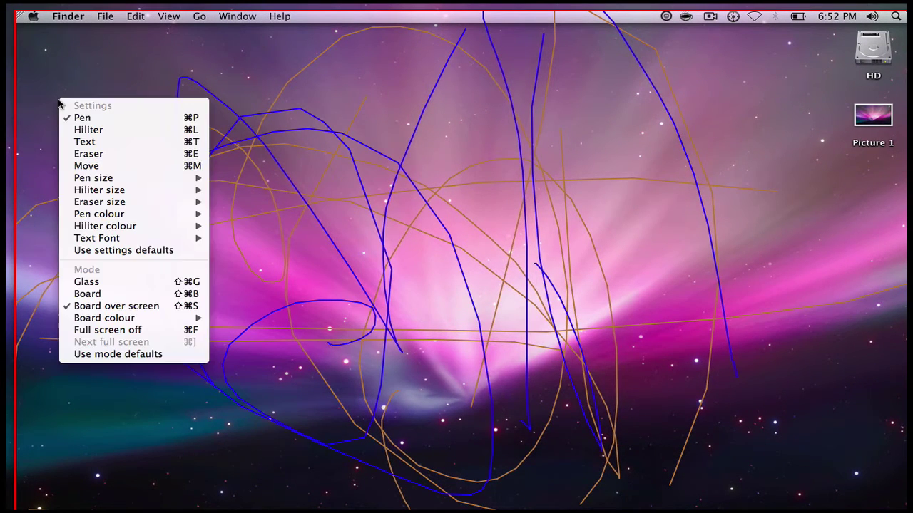
pyautogui.click(92, 132)
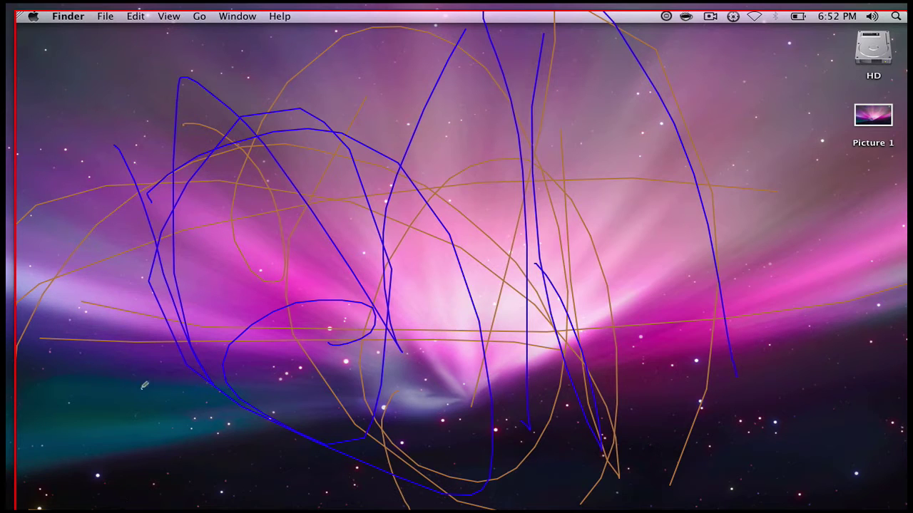
pyautogui.click(161, 348)
# Add another highlighter mark, then open the CNN Spanish island bombs article in Safari.
pyautogui.click(527, 455)
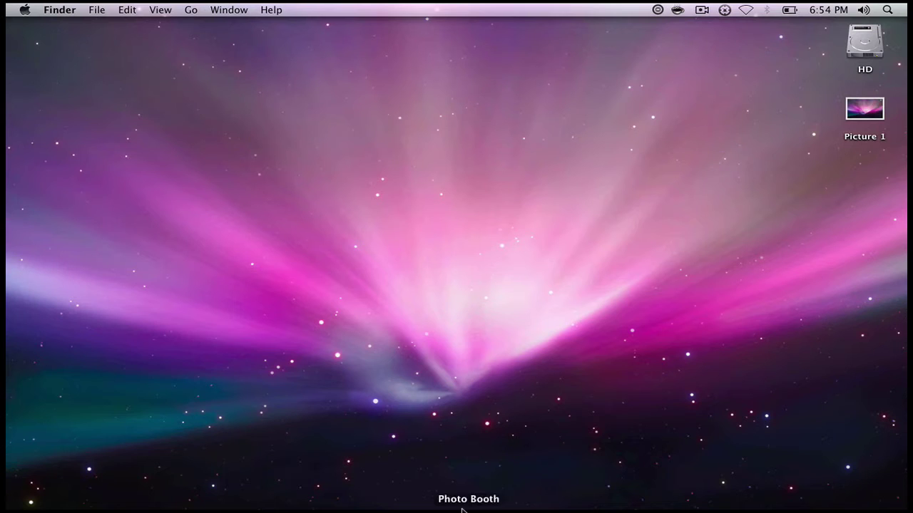
pyautogui.click(156, 482)
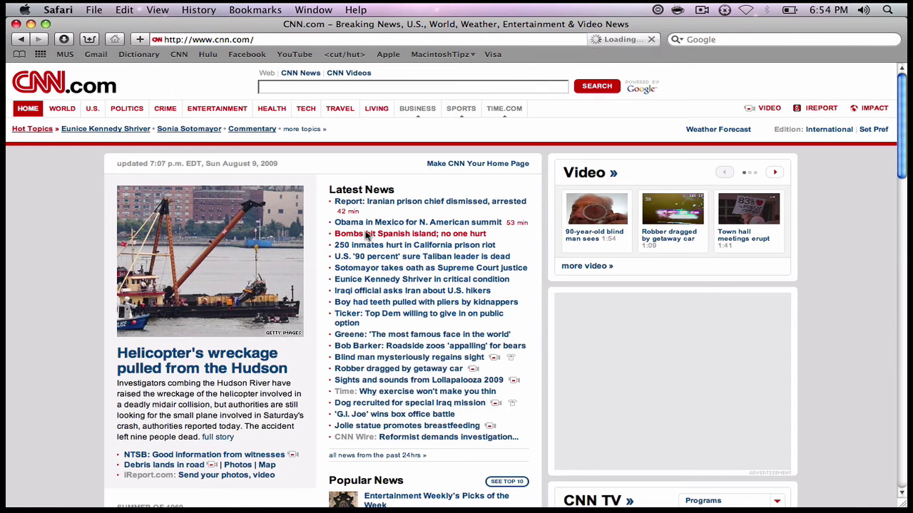
pyautogui.click(370, 236)
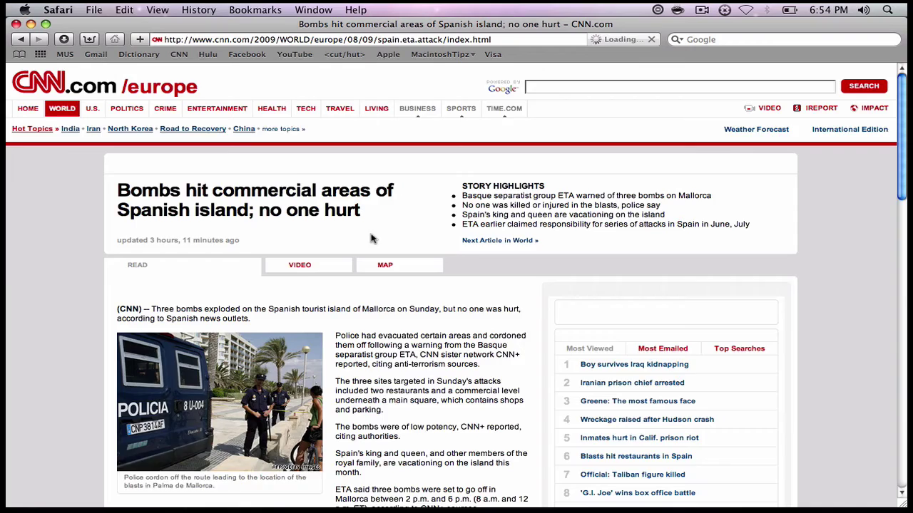
pyautogui.scroll(-5, 371, 239)
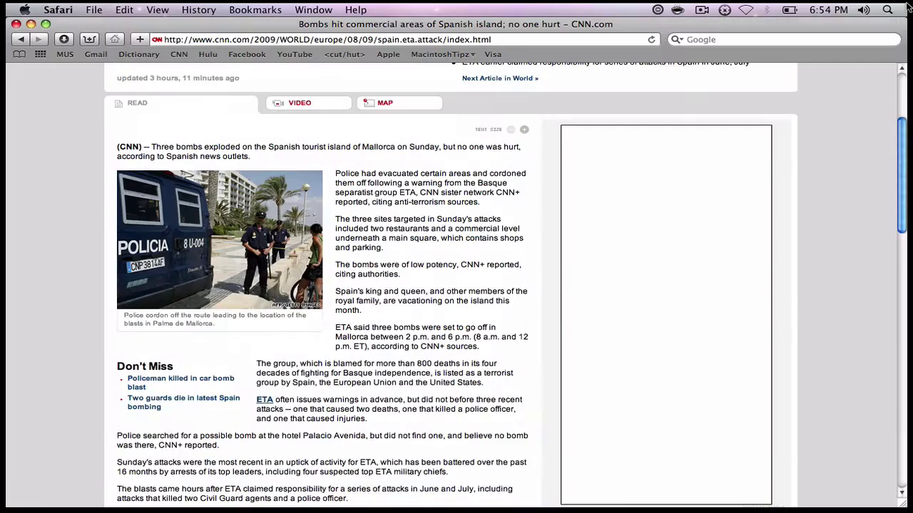
# Relaunch ScribbleScreen through a Spotlight search for 'scrib'.
pyautogui.click(887, 10)
pyautogui.write('scrib')
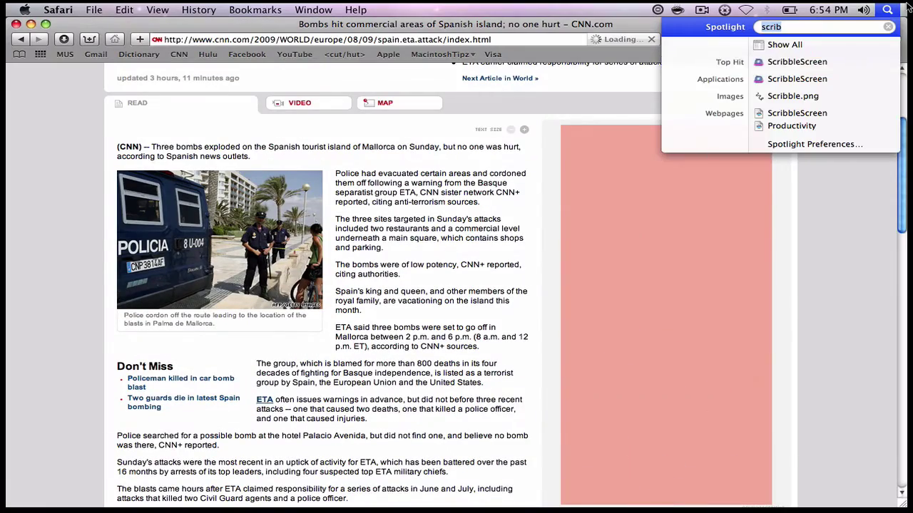
pyautogui.press('Return')
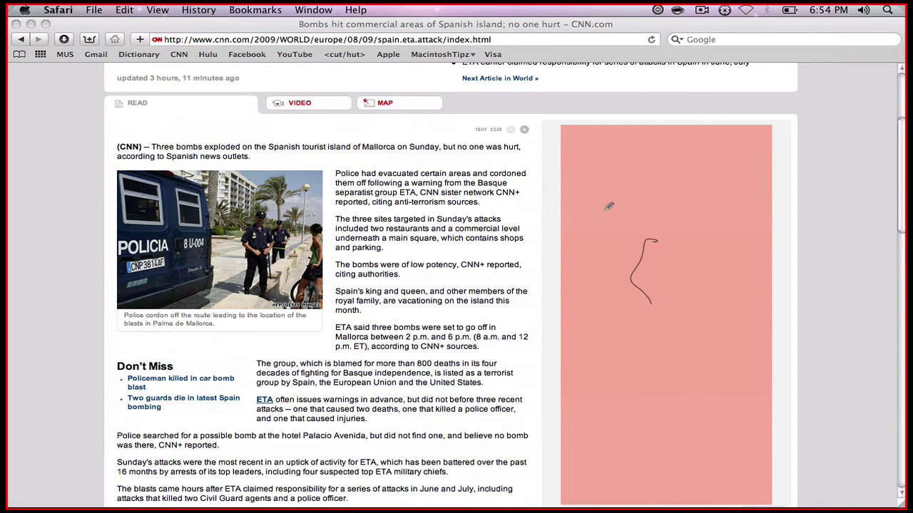
# Switch ScribbleScreen to the Hiliter and highlight part of the Mallorca article's body text.
pyautogui.rightClick(491, 227)
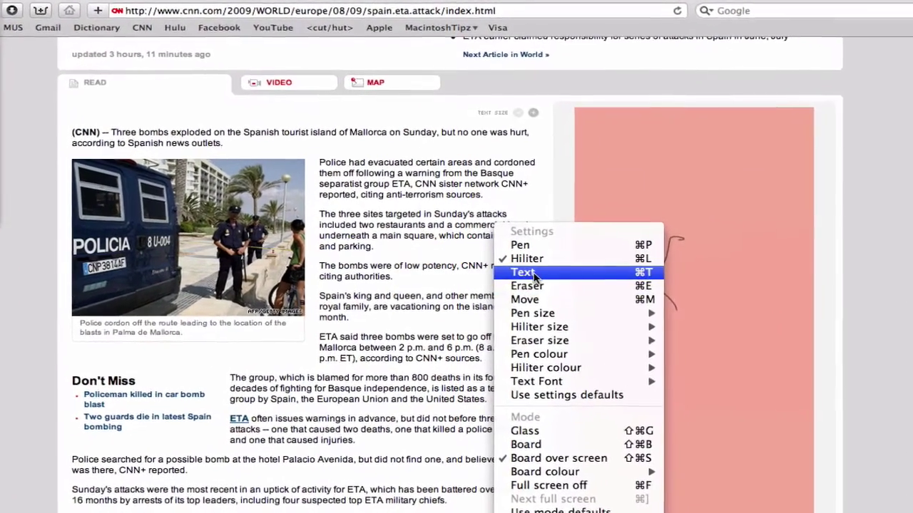
pyautogui.click(532, 259)
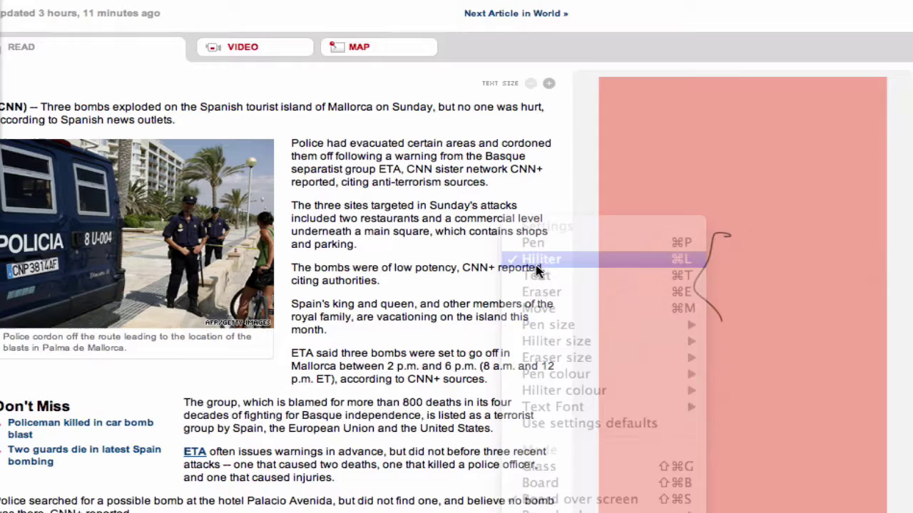
pyautogui.moveTo(291, 202)
pyautogui.mouseDown()
pyautogui.moveTo(425, 207)
pyautogui.moveTo(500, 250)
pyautogui.moveTo(495, 309)
pyautogui.moveTo(371, 335)
pyautogui.moveTo(456, 365)
pyautogui.moveTo(513, 107)
pyautogui.moveTo(385, 328)
pyautogui.moveTo(342, 271)
pyautogui.moveTo(459, 255)
pyautogui.mouseUp()
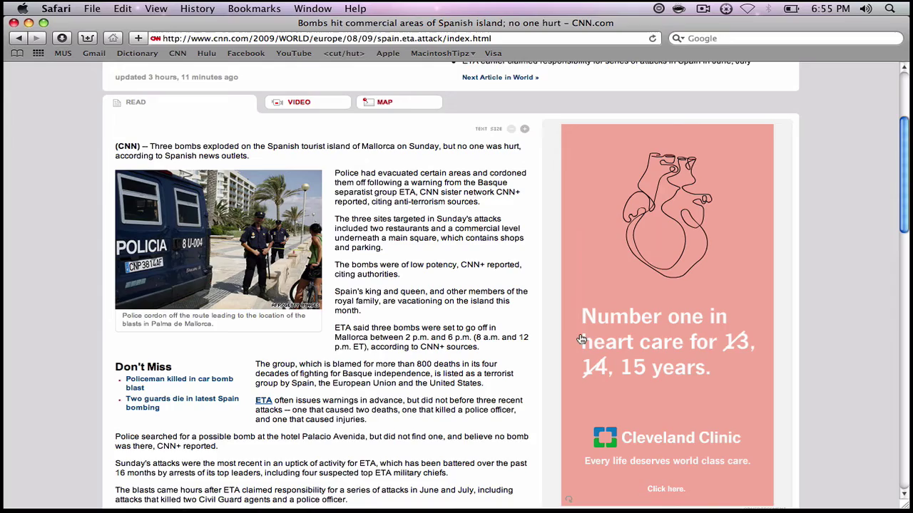
# Show the desktop and preview the Picture 2 screenshot in Quick Look.
pyautogui.press('F11')
pyautogui.click(872, 182)
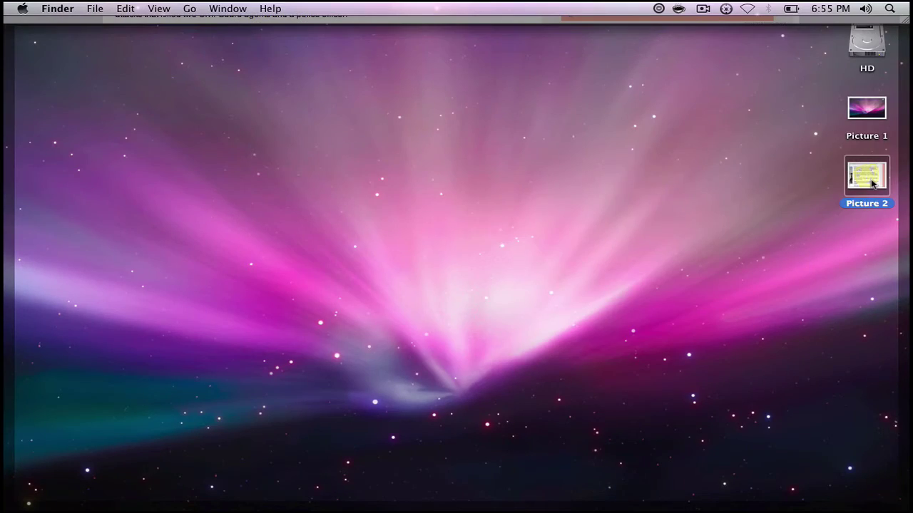
pyautogui.press('space')
pyautogui.press('space')
# Bring the Safari article window back, then hide Safari to reveal the desktop.
pyautogui.press('F11')
pyautogui.click(806, 183)
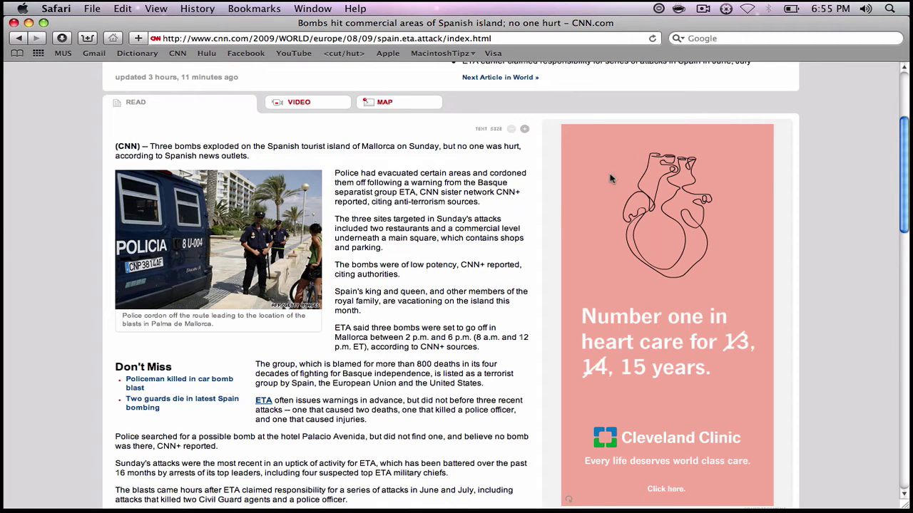
pyautogui.press('super+h')
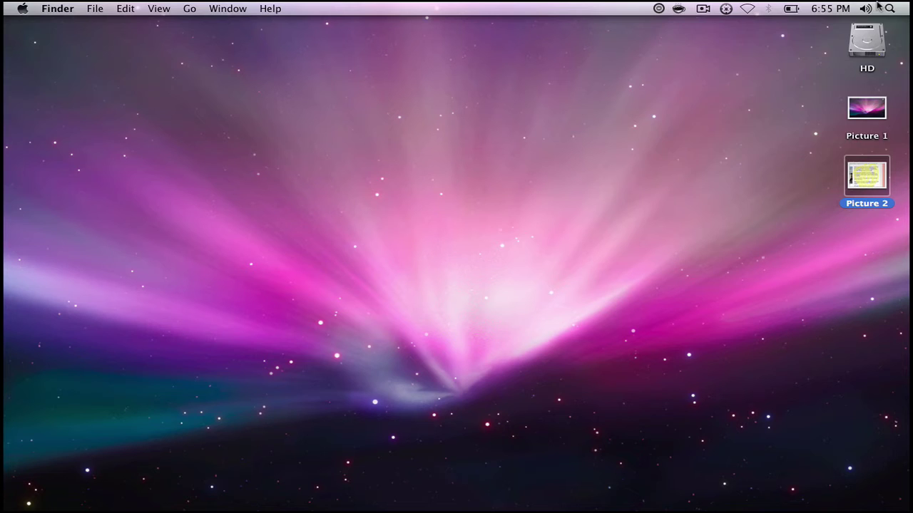
# Relaunch ScribbleScreen and add red text 'MAcintoshTipz is the best around' at upper left.
pyautogui.click(883, 6)
pyautogui.press('Return')
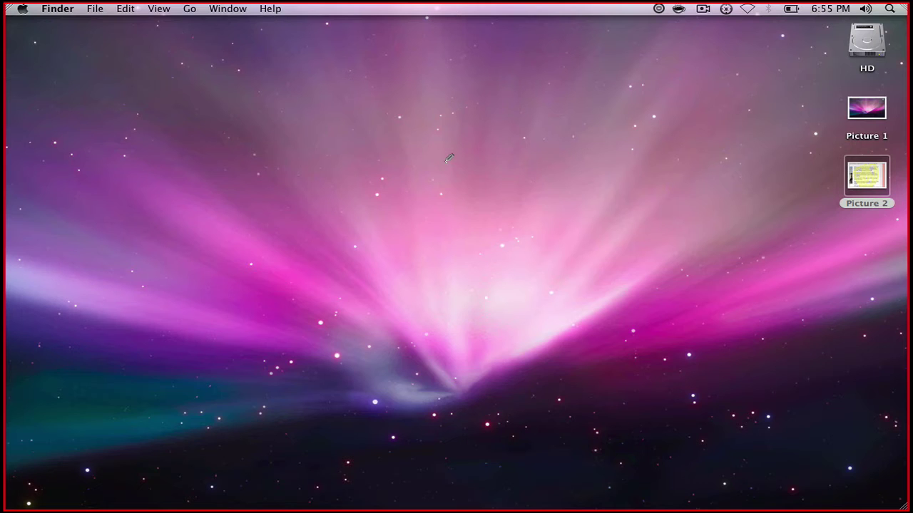
pyautogui.rightClick(448, 160)
pyautogui.moveTo(484, 264)
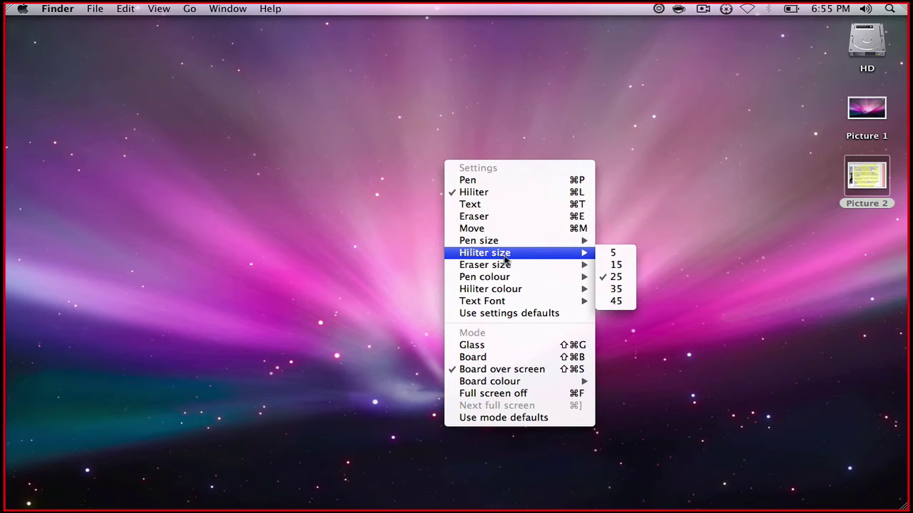
pyautogui.click(515, 205)
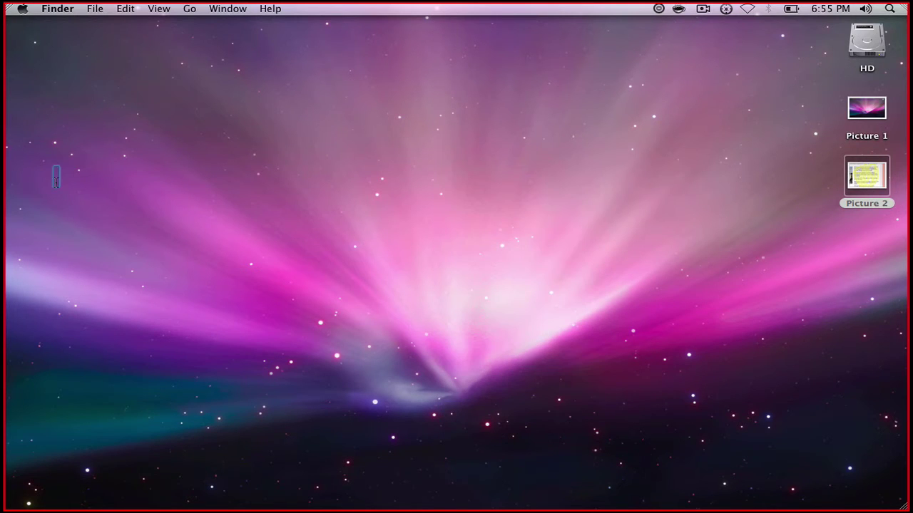
pyautogui.write('MAcintos')
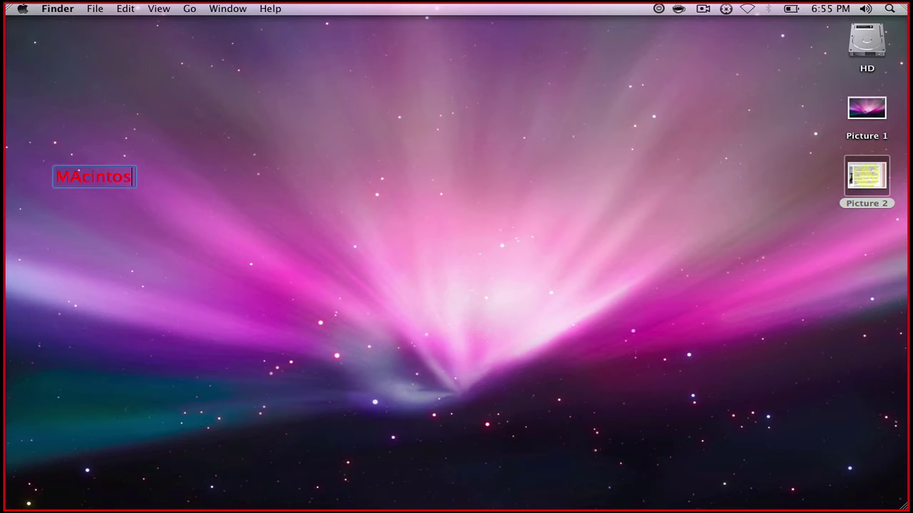
pyautogui.write('hTipz is the be')
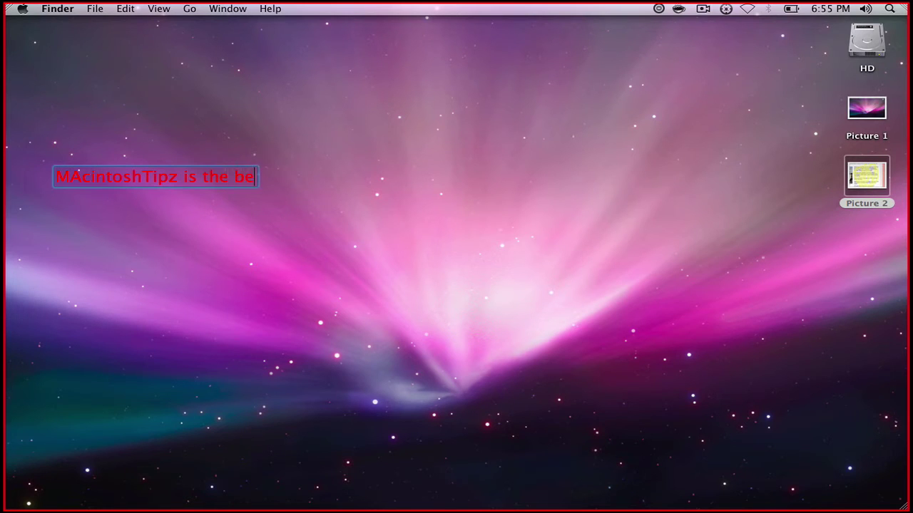
pyautogui.write('st areoun')
pyautogui.press('BackSpace')
pyautogui.press('BackSpace')
pyautogui.press('BackSpace')
pyautogui.press('BackSpace')
pyautogui.write('ou')
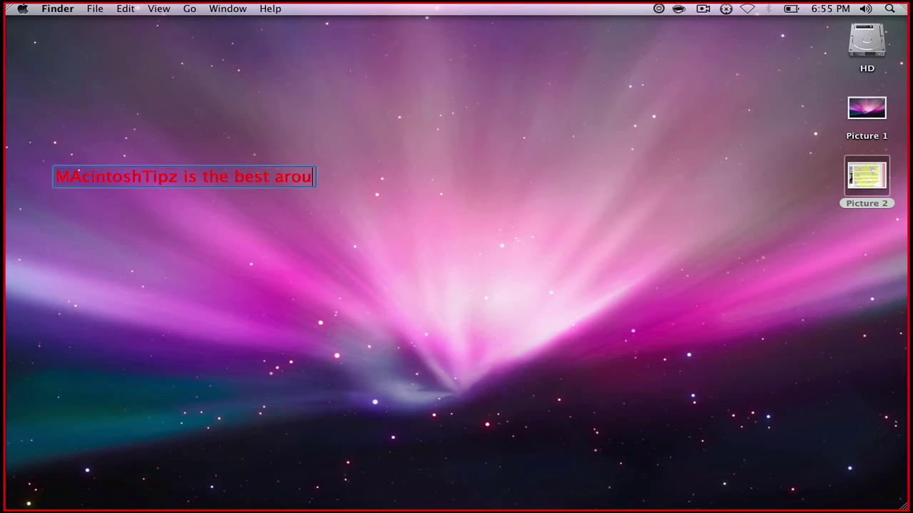
pyautogui.write('nd')
pyautogui.click(55, 182)
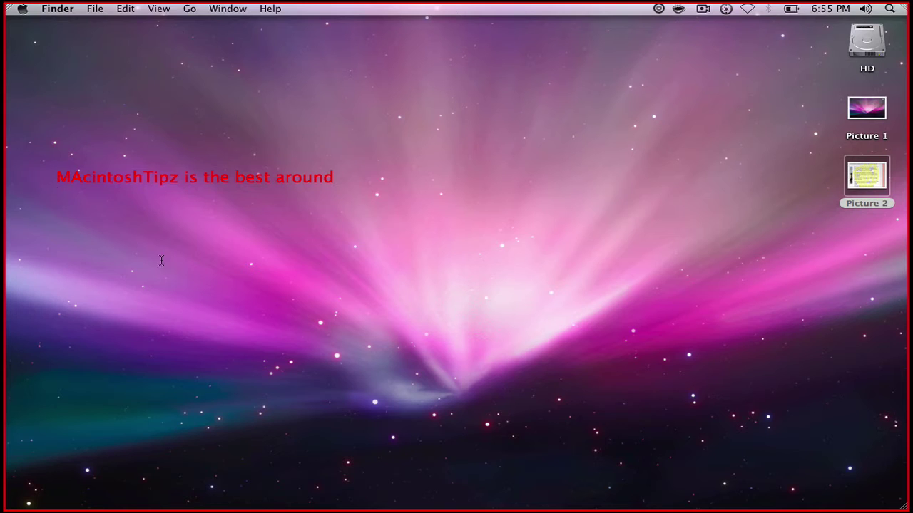
# Duplicate the red note, move the copy below centre, and change its text to 'jk'.
pyautogui.click(161, 260)
pyautogui.write('MAcintoshTipz is the best around')
pyautogui.moveTo(241, 246)
pyautogui.mouseDown()
pyautogui.moveTo(279, 322)
pyautogui.moveTo(563, 342)
pyautogui.mouseUp()
pyautogui.press('BackSpace')
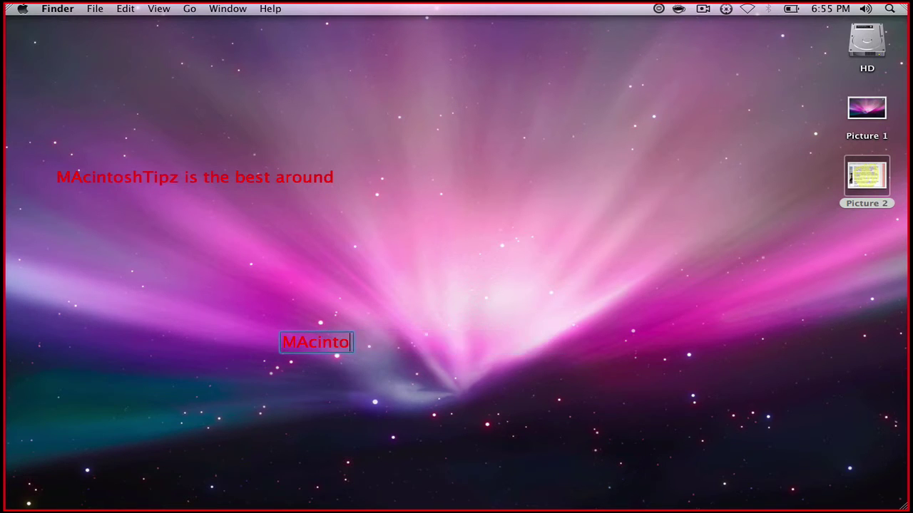
pyautogui.press('BackSpace')
pyautogui.press('BackSpace')
pyautogui.press('BackSpace')
pyautogui.press('BackSpace')
pyautogui.press('BackSpace')
pyautogui.press('BackSpace')
pyautogui.write('jk')
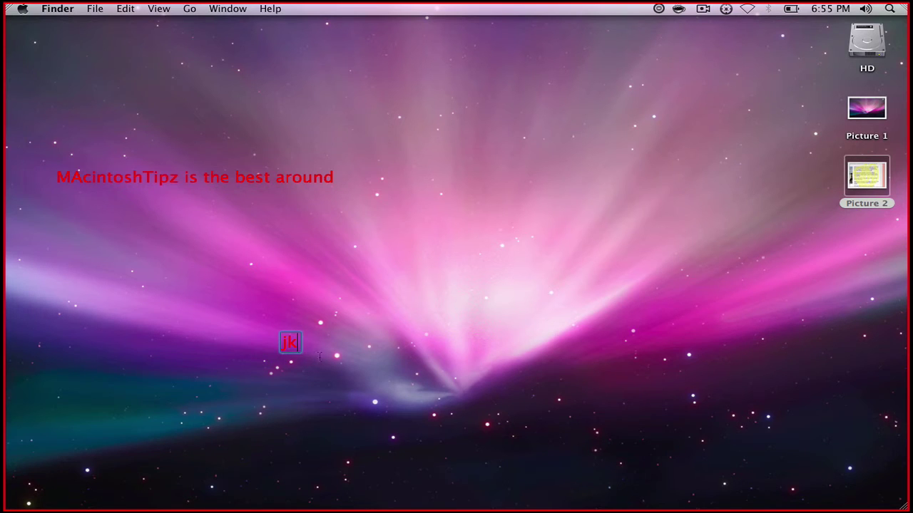
# Switch ScribbleScreen to Glass mode, then to the plain light-green Board mode.
pyautogui.rightClick(511, 286)
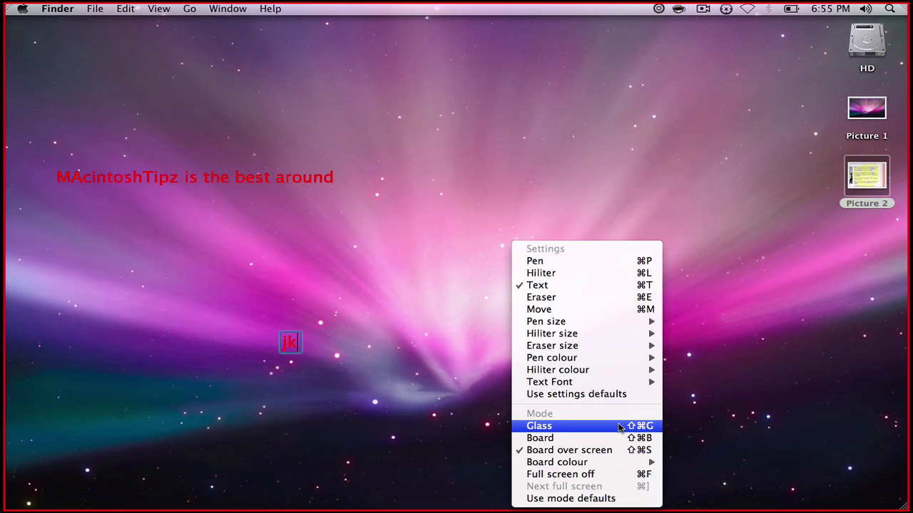
pyautogui.click(619, 426)
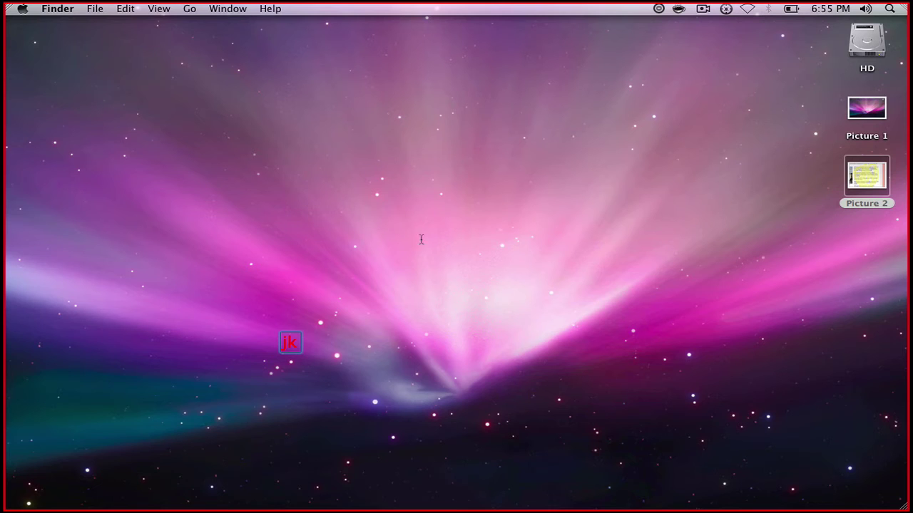
pyautogui.rightClick(398, 184)
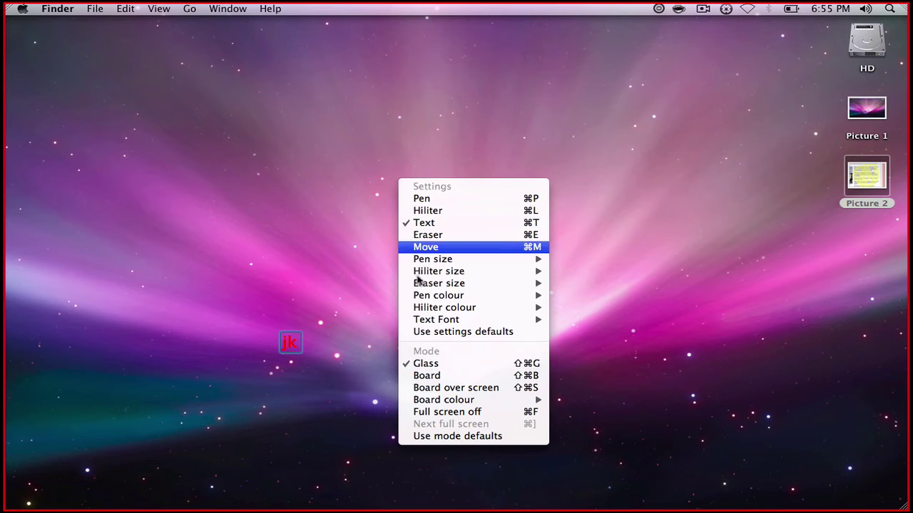
pyautogui.click(455, 376)
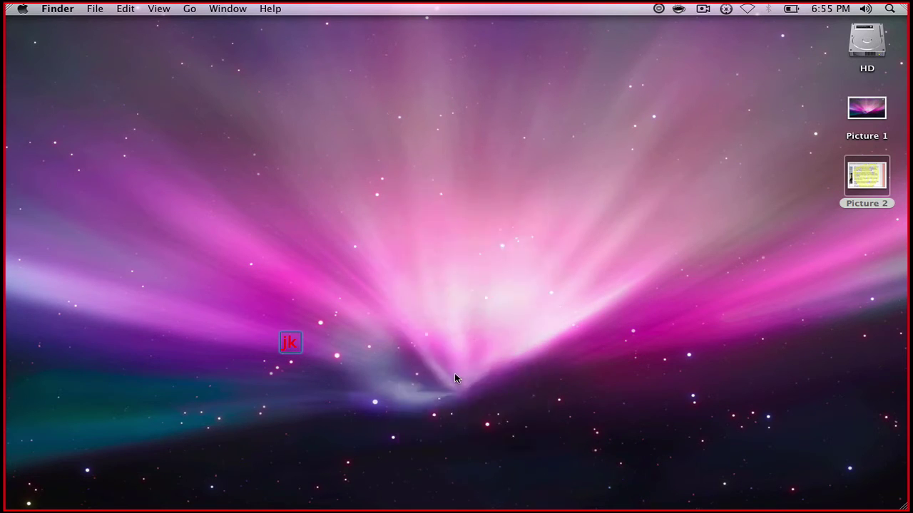
pyautogui.rightClick(436, 235)
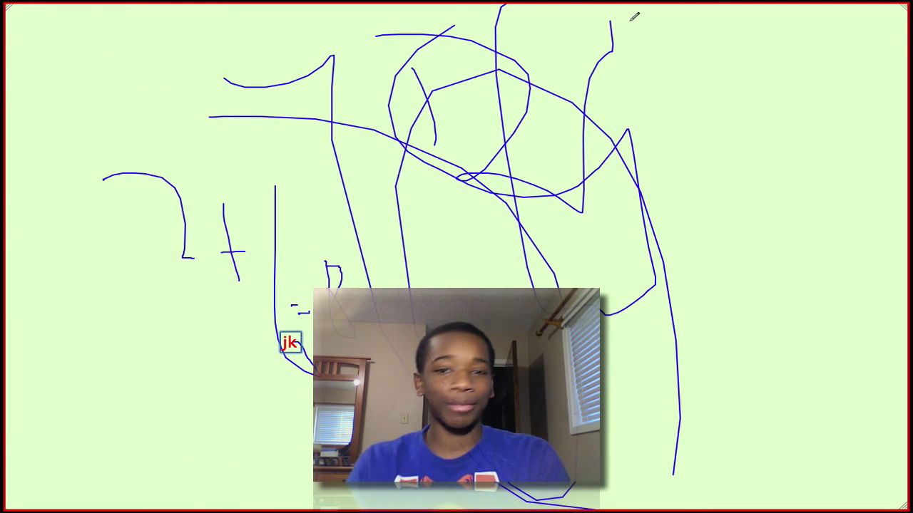
# Turn off full screen for the board and resize it into a smaller lower-left window.
pyautogui.rightClick(647, 268)
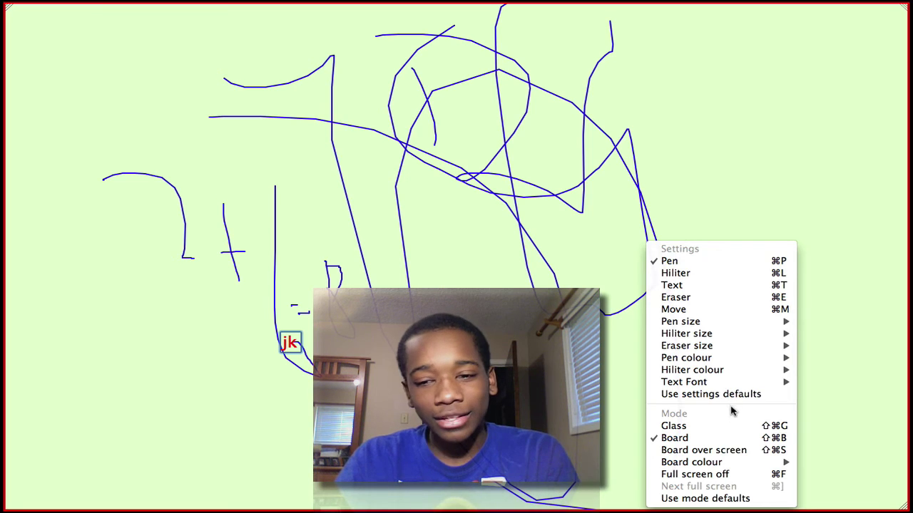
pyautogui.click(733, 474)
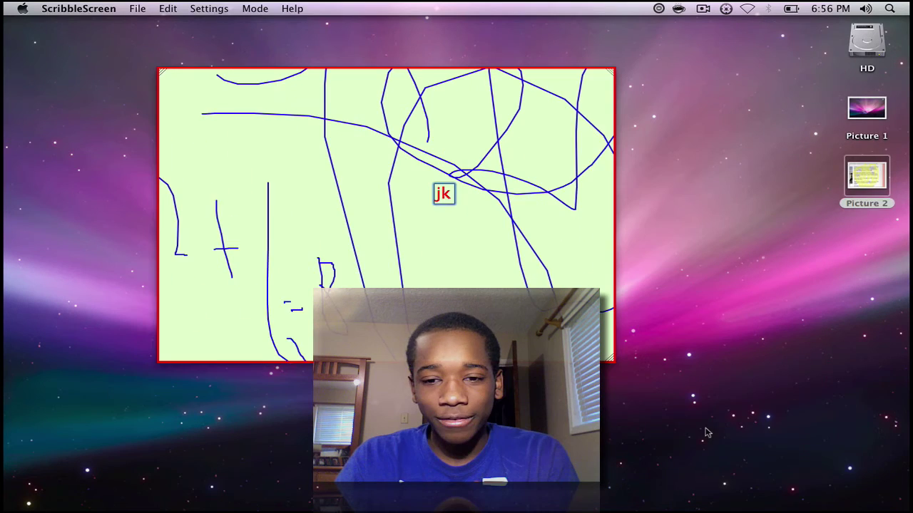
pyautogui.rightClick(706, 433)
pyautogui.click(433, 229)
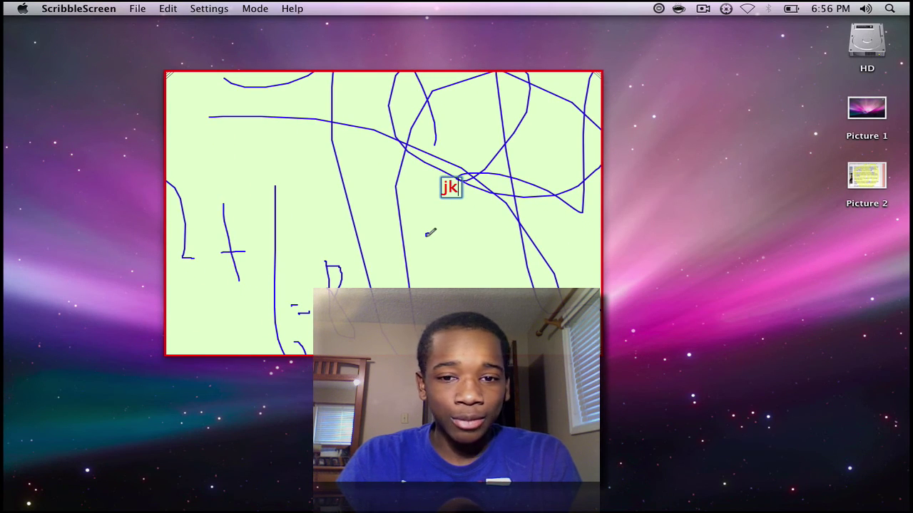
pyautogui.rightClick(430, 233)
pyautogui.click(312, 194)
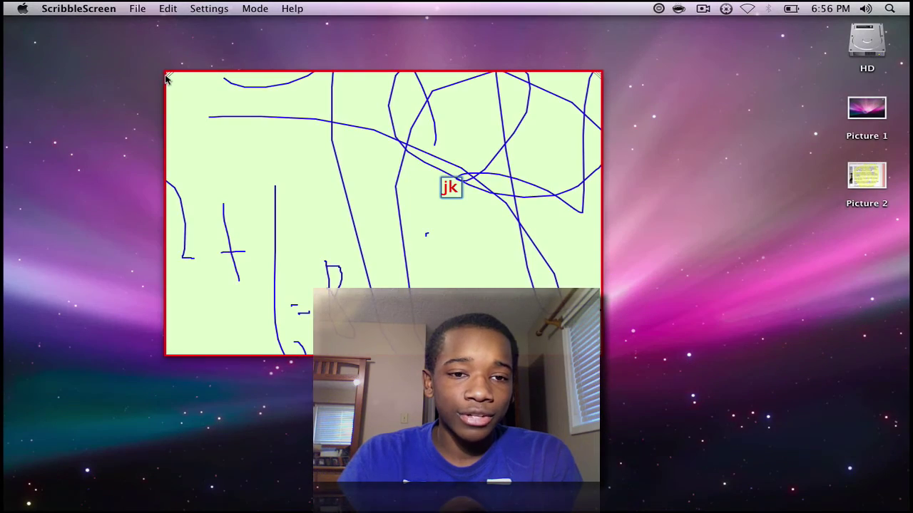
pyautogui.moveTo(164, 84); pyautogui.dragTo(129, 102)
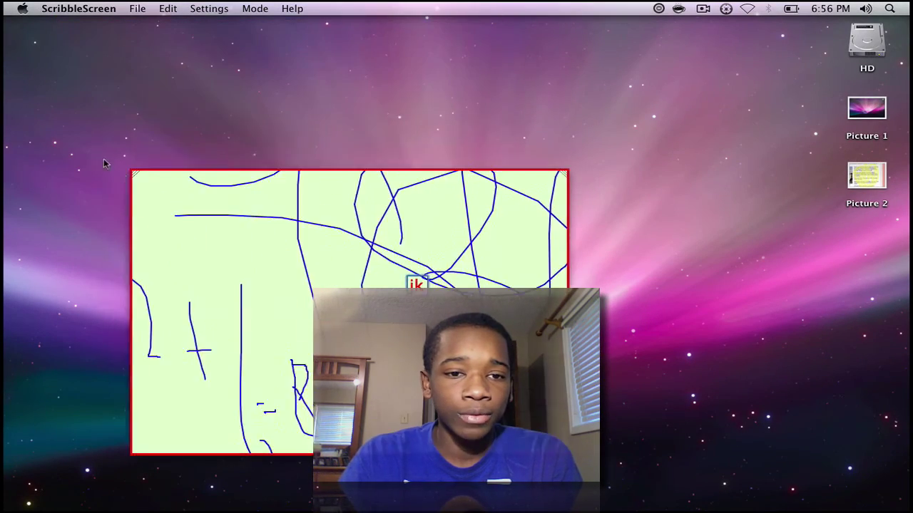
# Close the ScribbleScreen board and open the Picture 2 screenshot from the desktop.
pyautogui.click(129, 100)
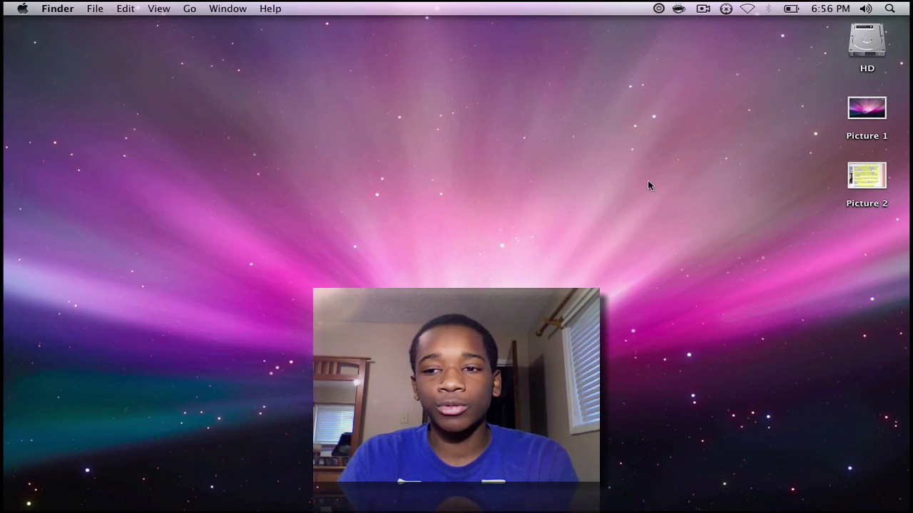
pyautogui.doubleClick(876, 189)
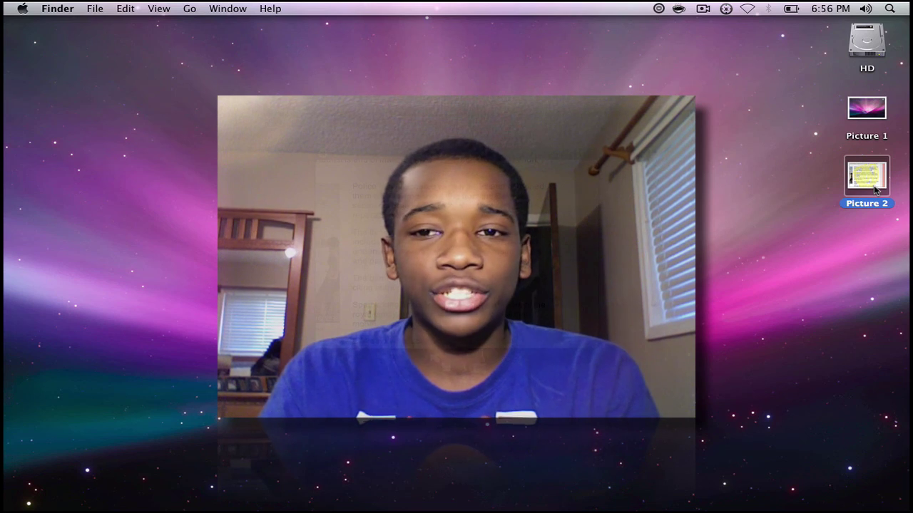